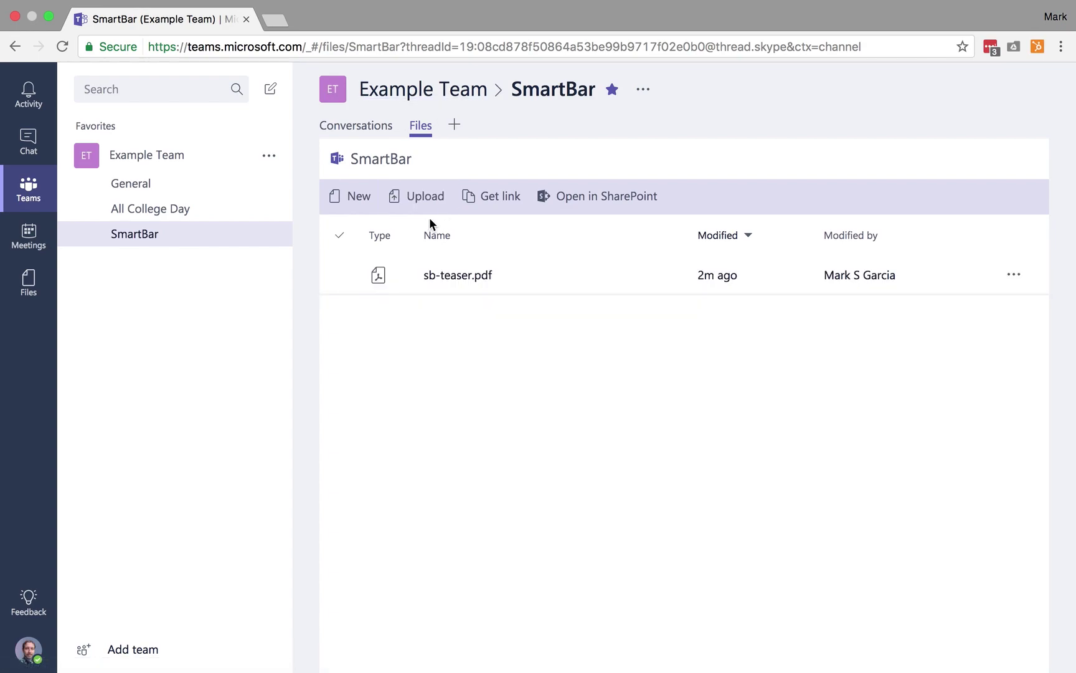
# Preview sb-teaser.pdf, then start a file upload and cancel it.
pyautogui.click(457, 279)
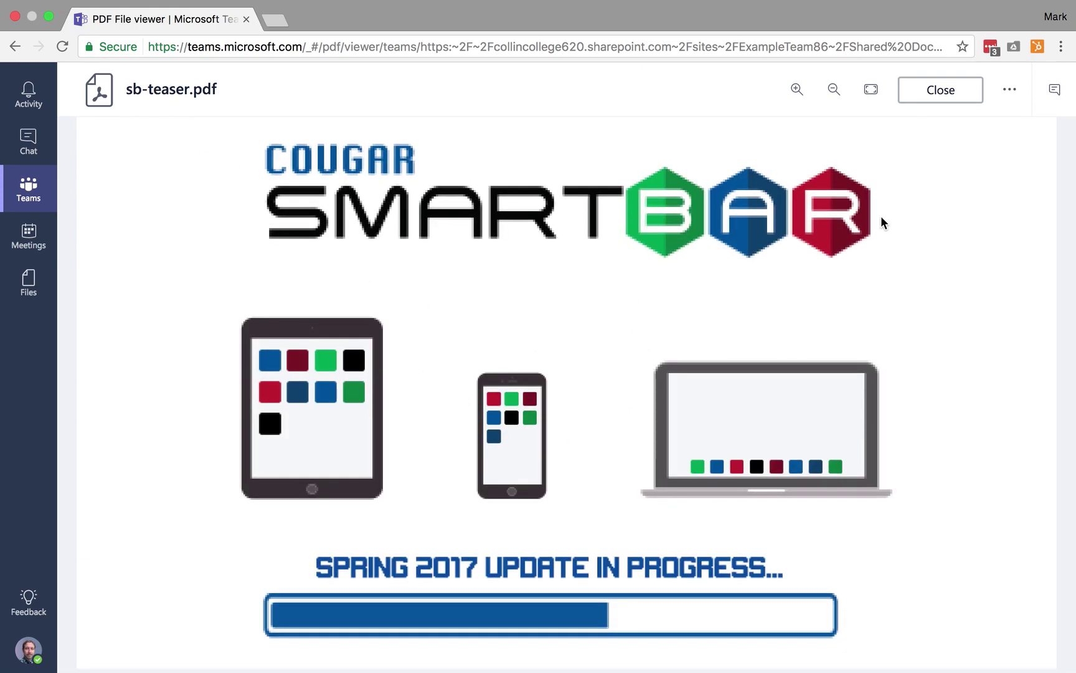
pyautogui.click(961, 89)
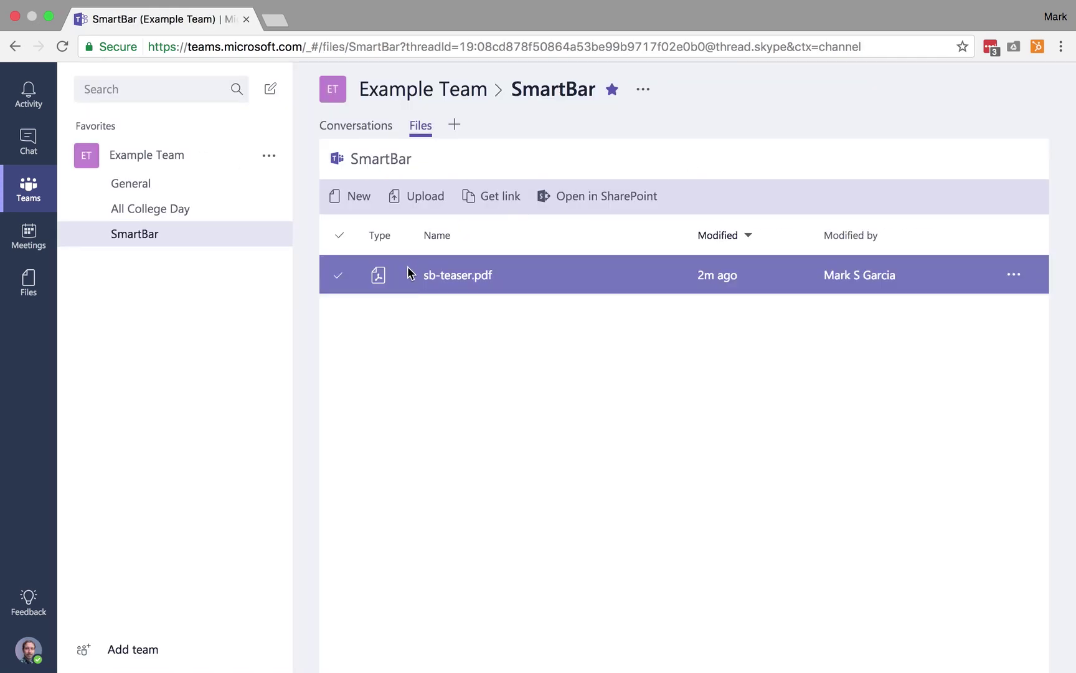
pyautogui.click(422, 198)
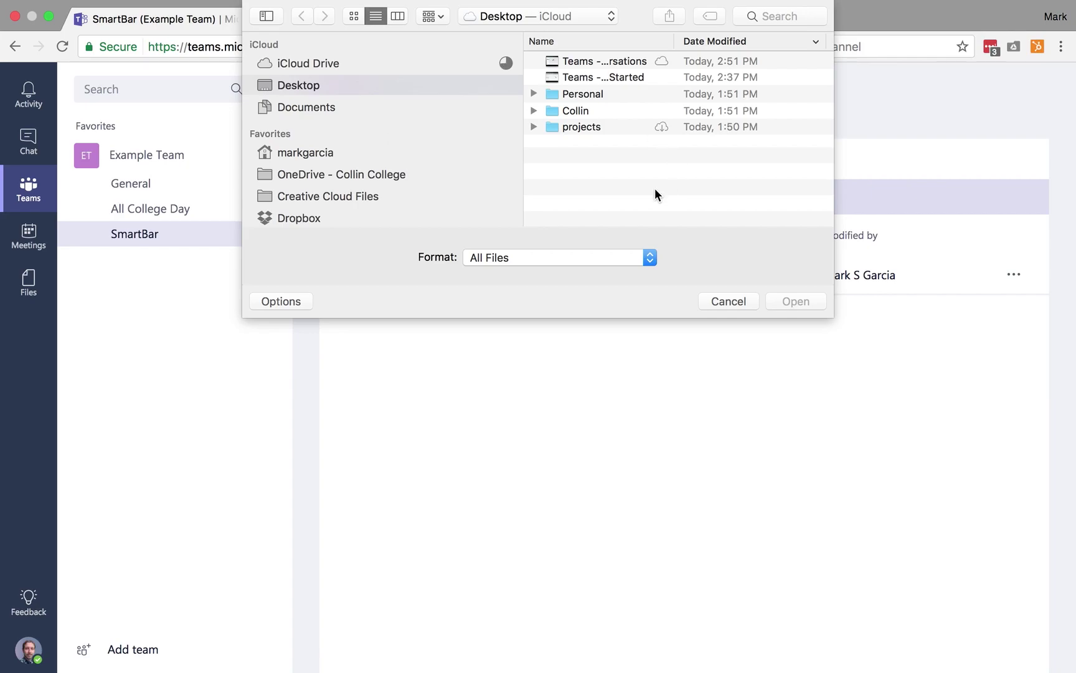
pyautogui.click(721, 295)
# View the SmartBar folder's SharePoint link without copying it, then select and deselect sb-teaser.pdf.
pyautogui.click(501, 196)
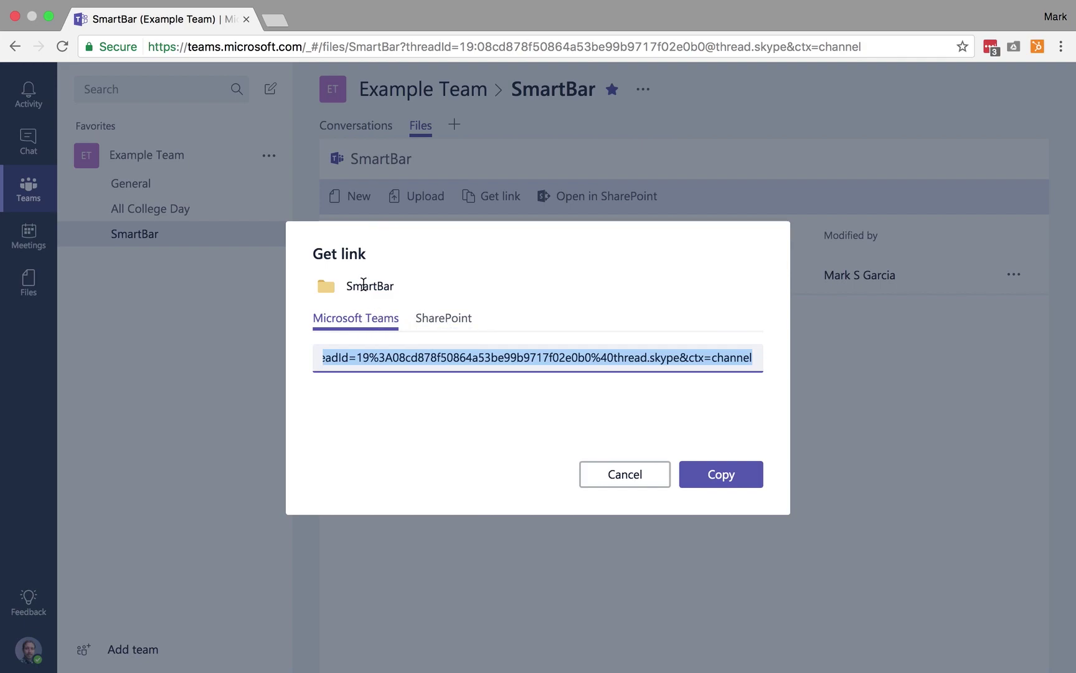
pyautogui.click(438, 319)
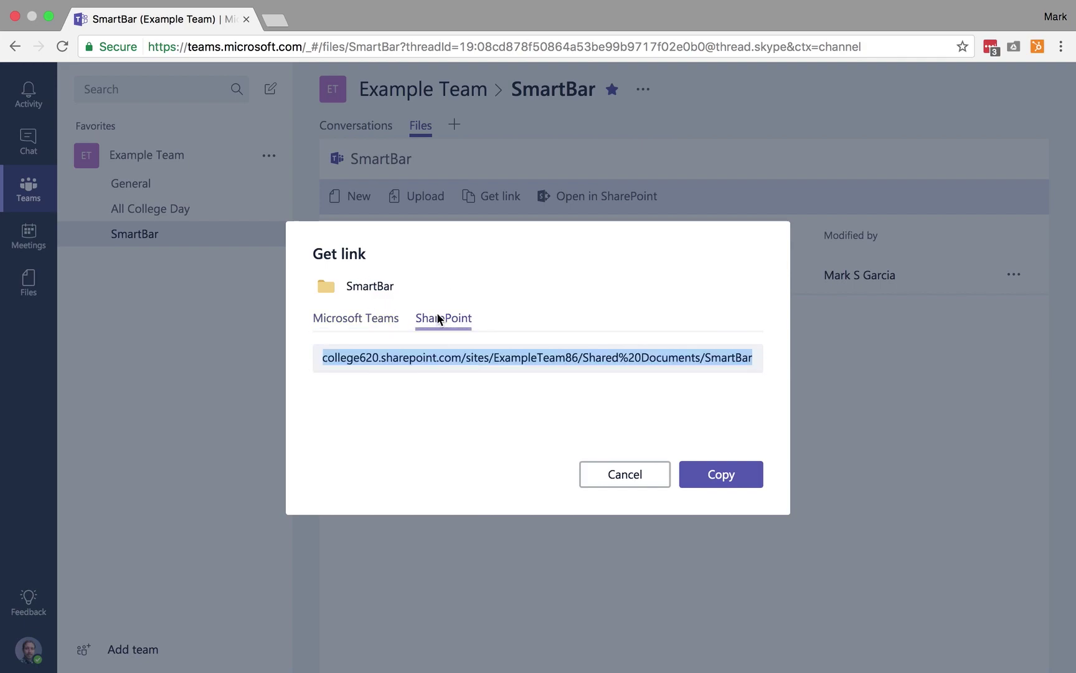
pyautogui.click(627, 474)
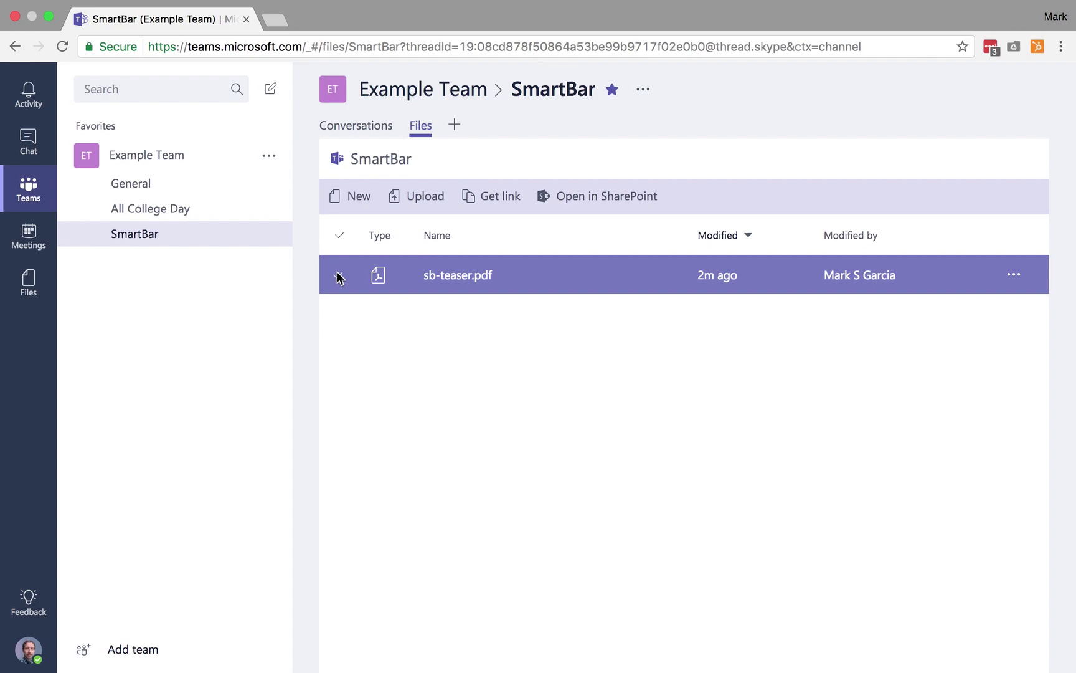
pyautogui.click(337, 272)
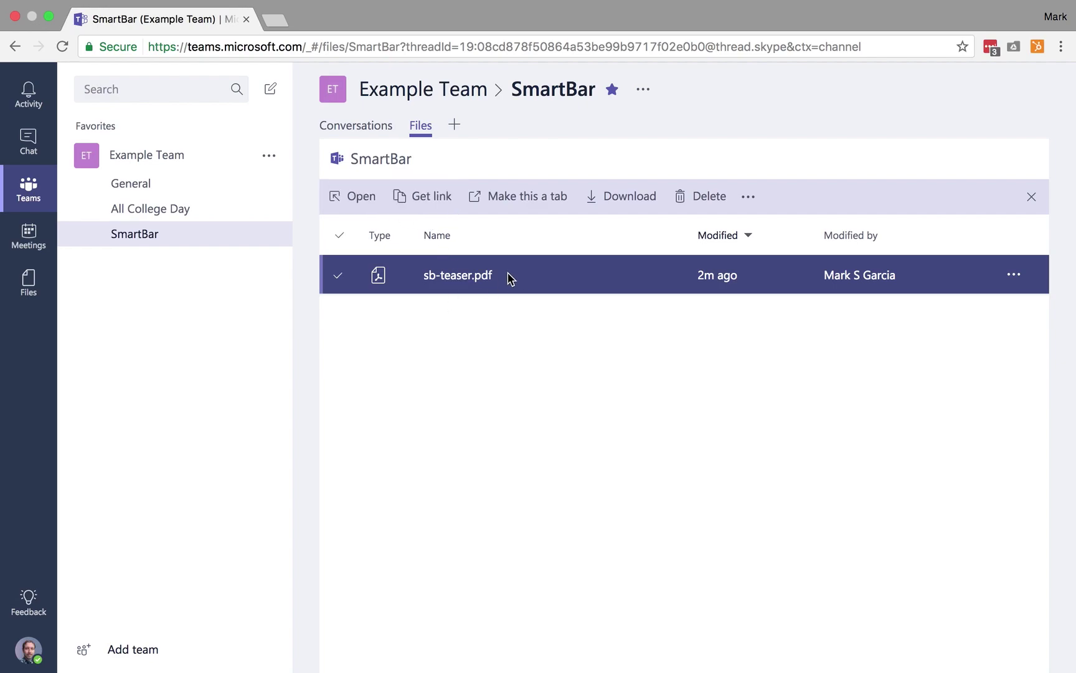
pyautogui.click(360, 289)
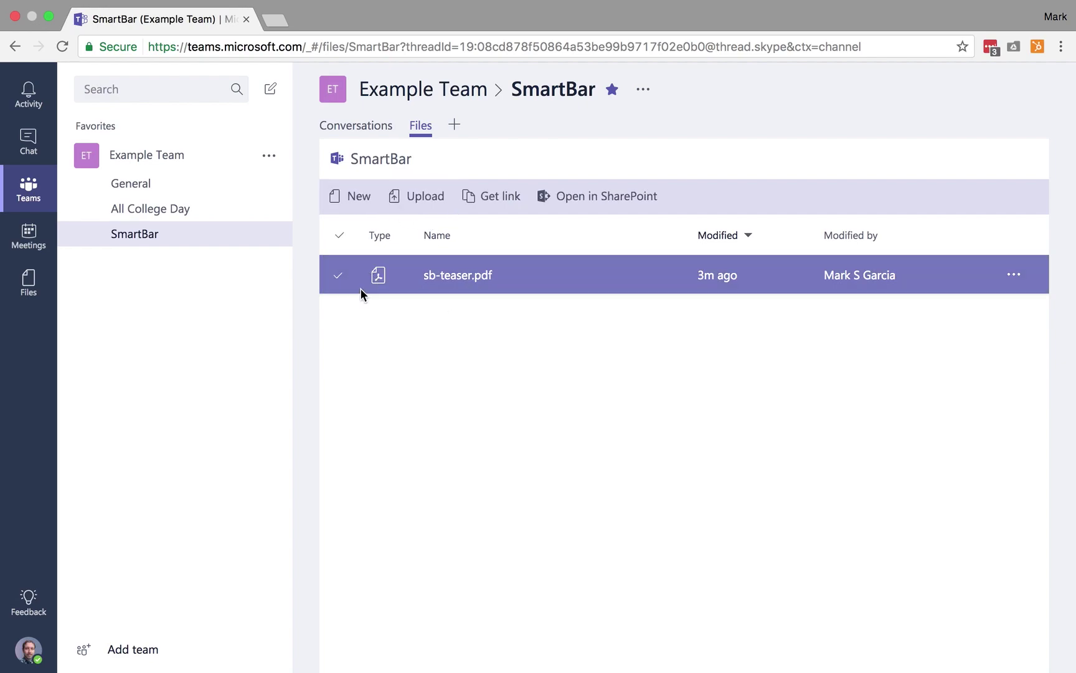
# Create a new folder named 'Finalized Documents' in the SmartBar files.
pyautogui.click(349, 198)
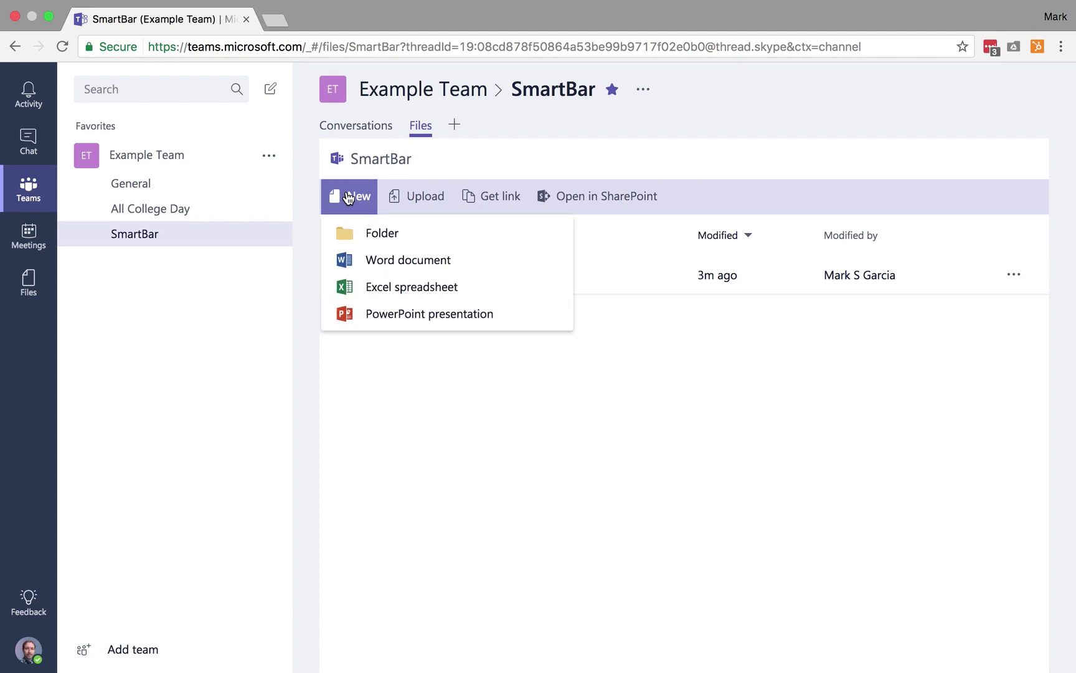
pyautogui.click(363, 236)
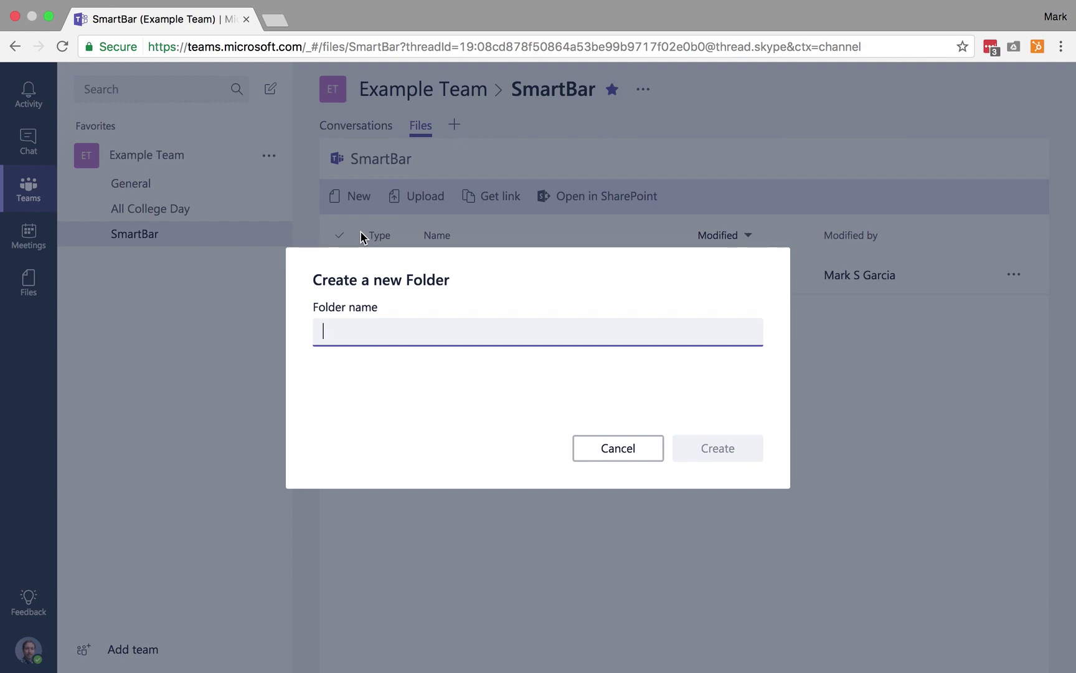
pyautogui.write('Finalized ')
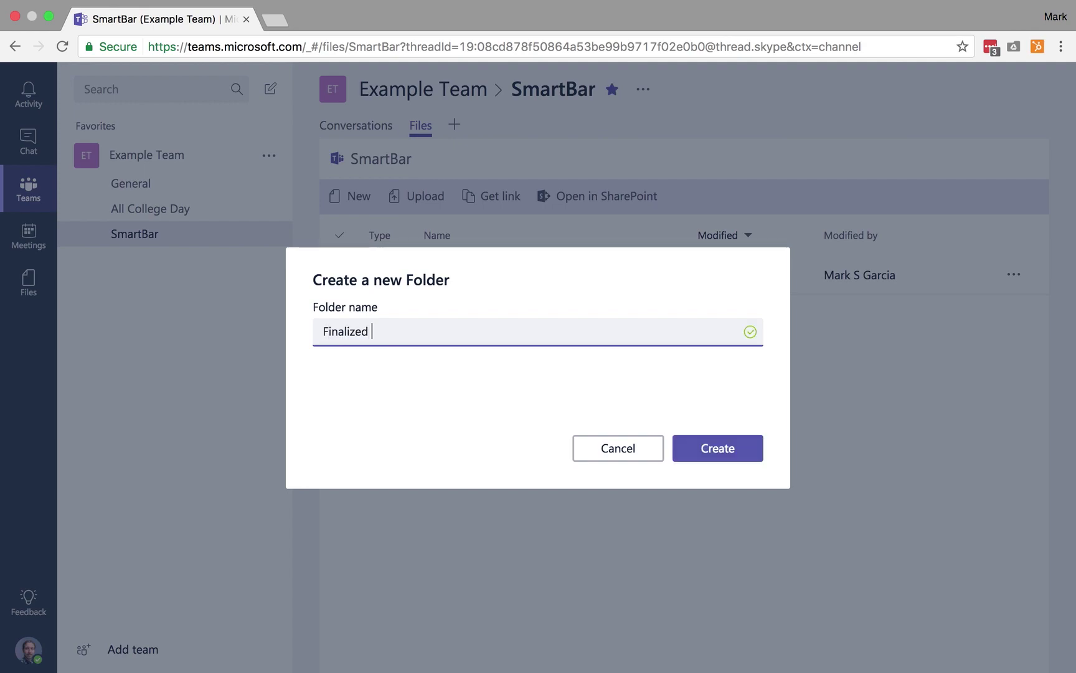
pyautogui.write('Documents')
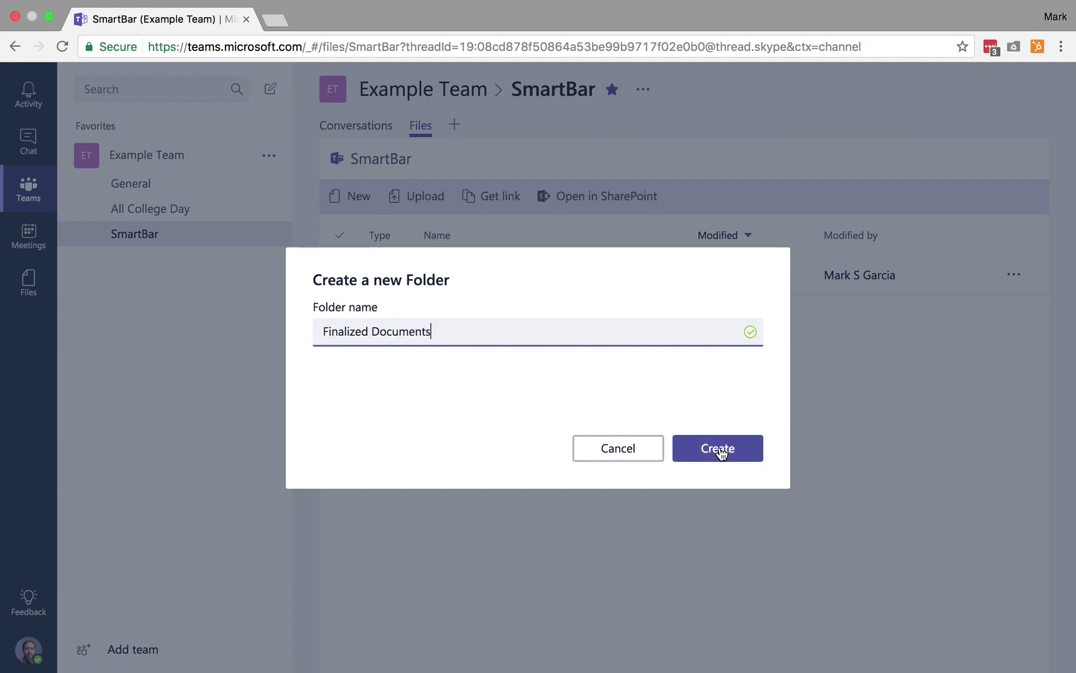
pyautogui.click(718, 449)
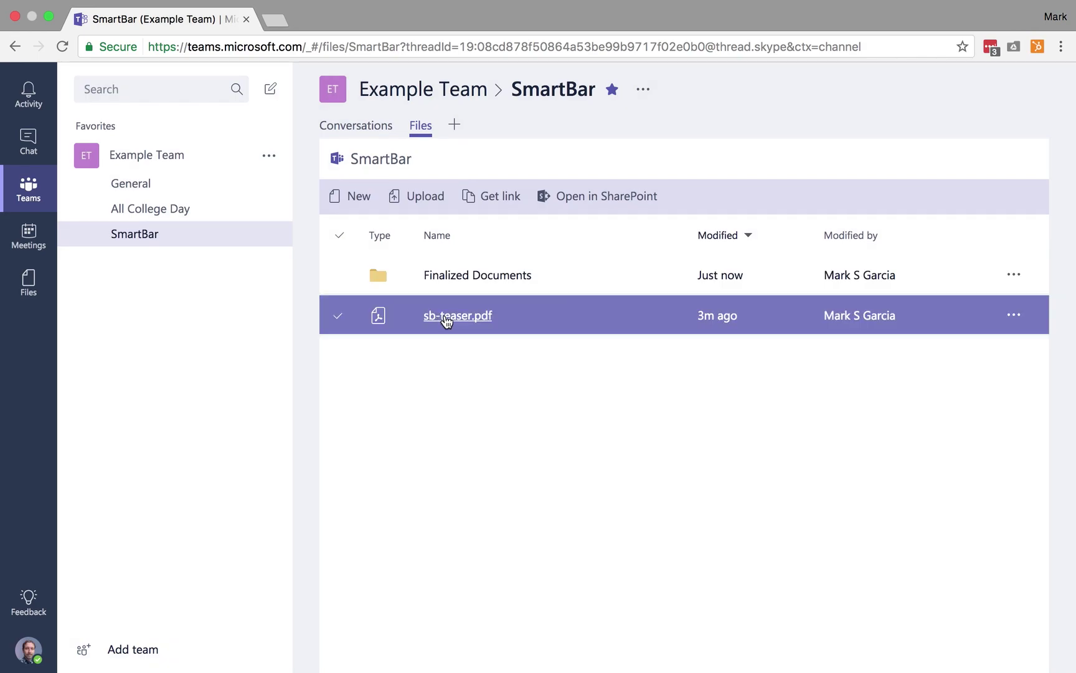
# Move sb-teaser.pdf into the Finalized Documents folder.
pyautogui.moveTo(429, 313); pyautogui.dragTo(444, 283)
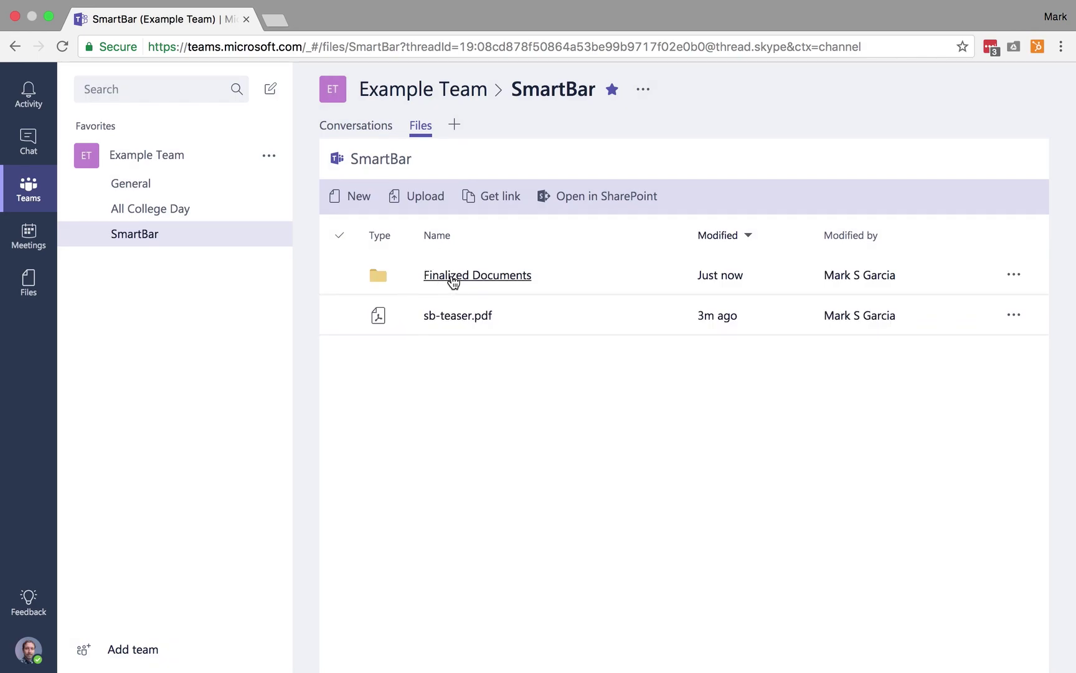
pyautogui.click(342, 324)
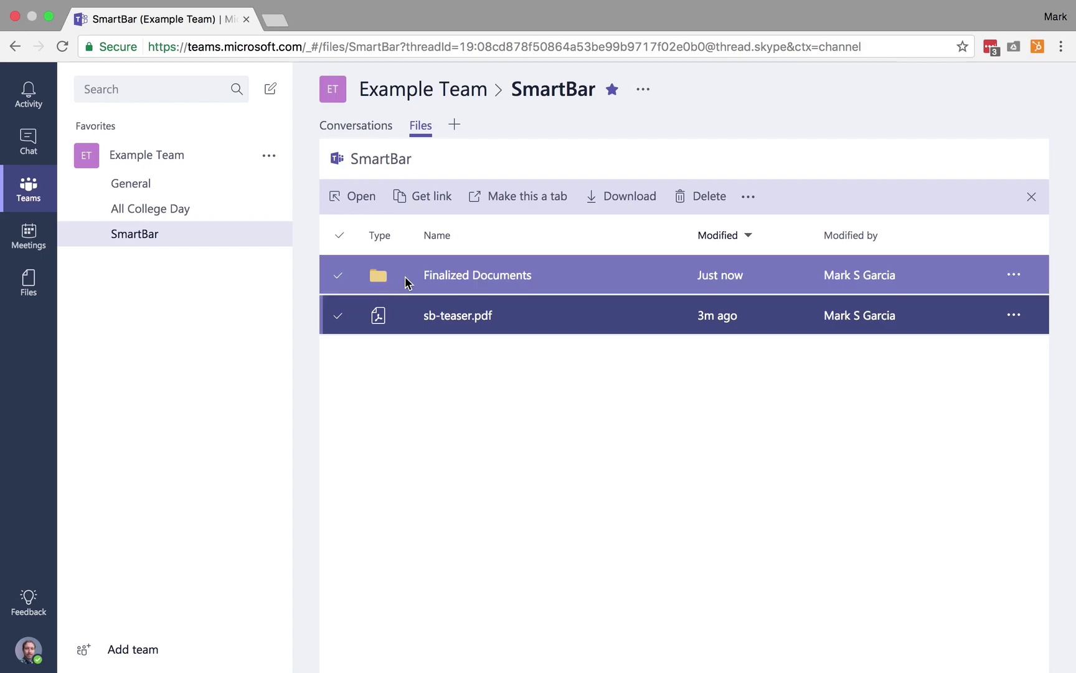
pyautogui.click(756, 199)
pyautogui.click(791, 240)
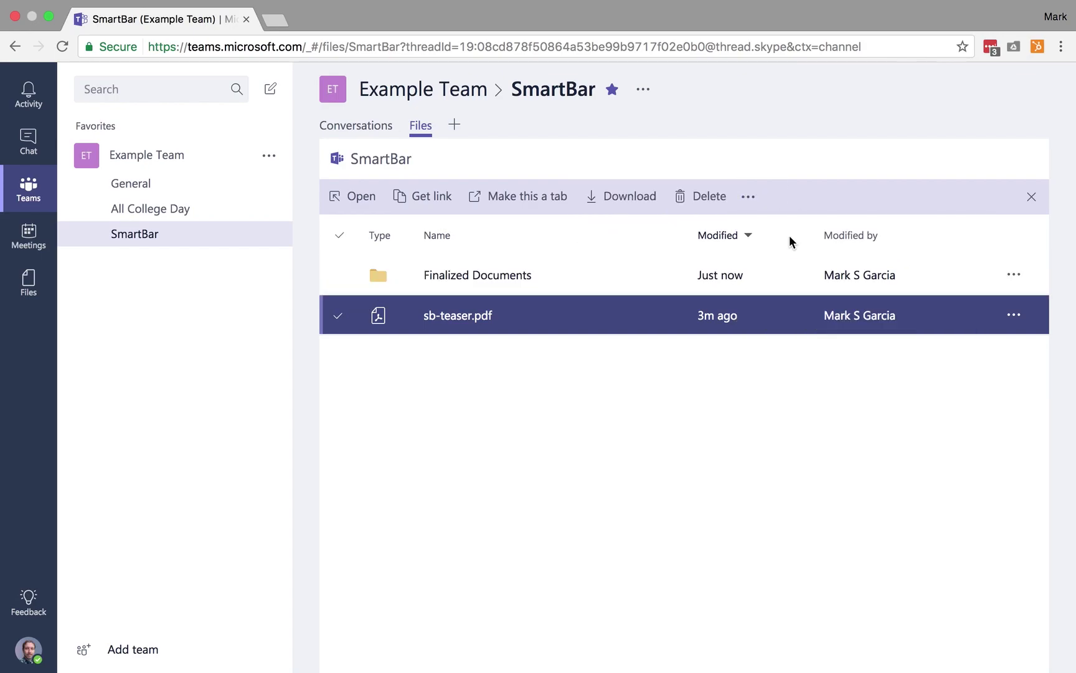
pyautogui.click(538, 246)
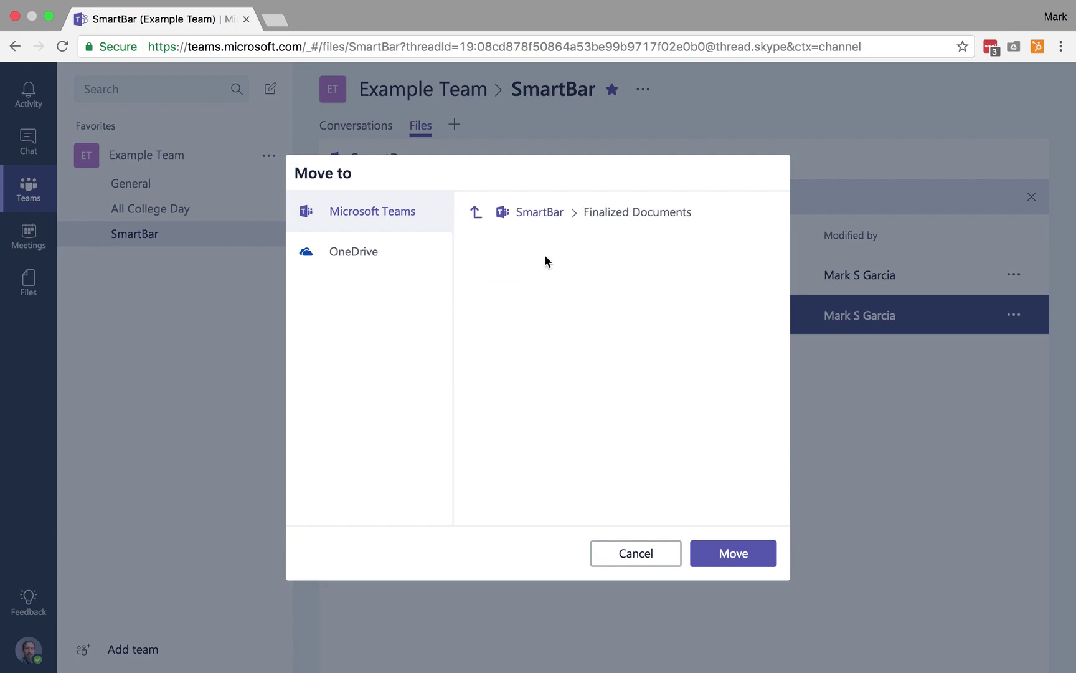
pyautogui.click(729, 563)
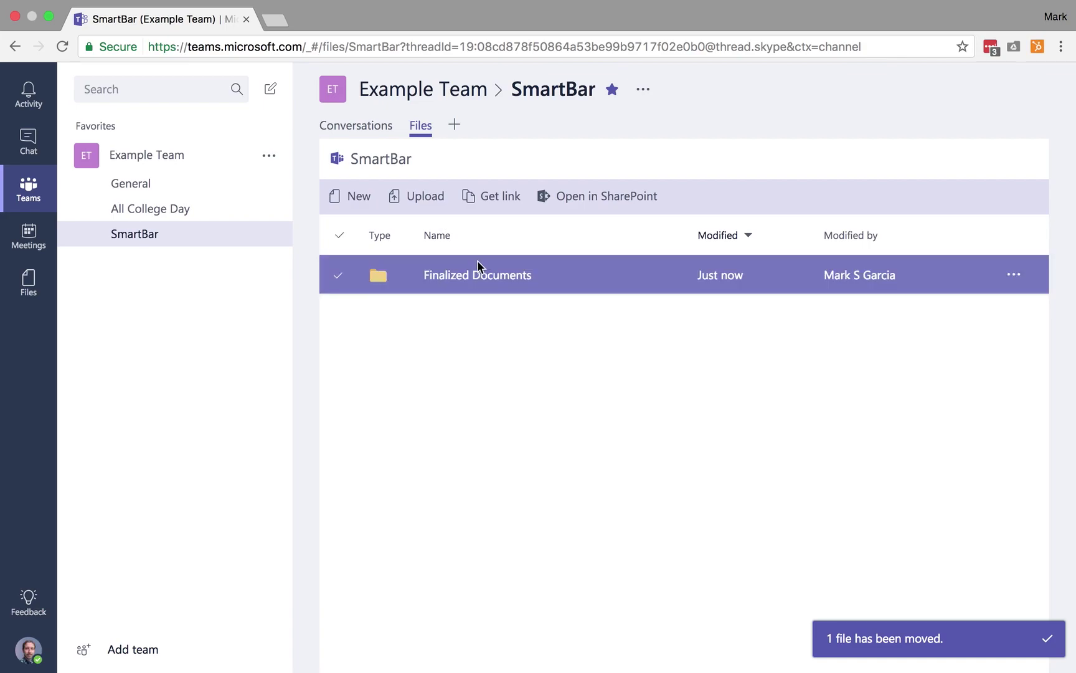
pyautogui.click(362, 198)
# Create a second new folder named 'Drafts'.
pyautogui.click(384, 233)
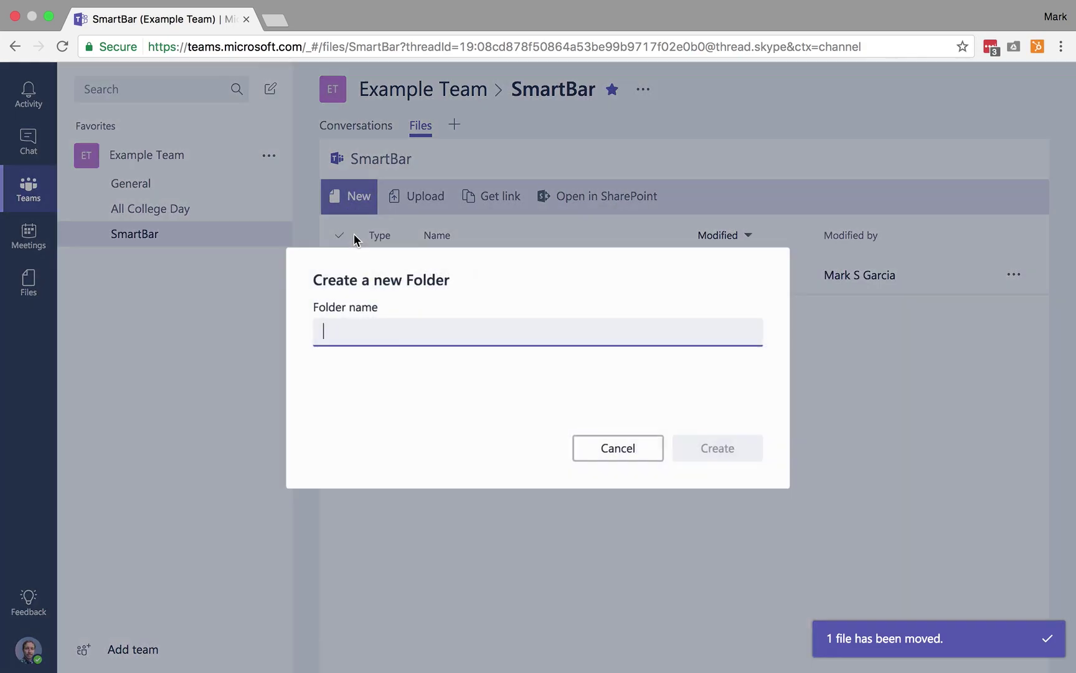
pyautogui.write('Drafts')
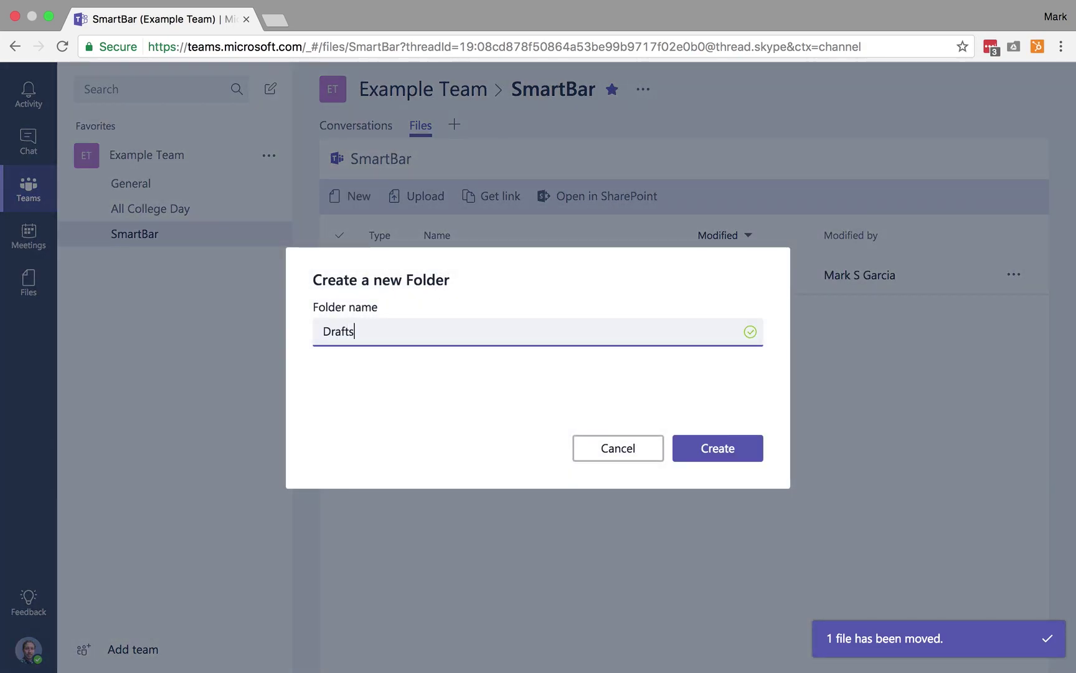
pyautogui.click(716, 450)
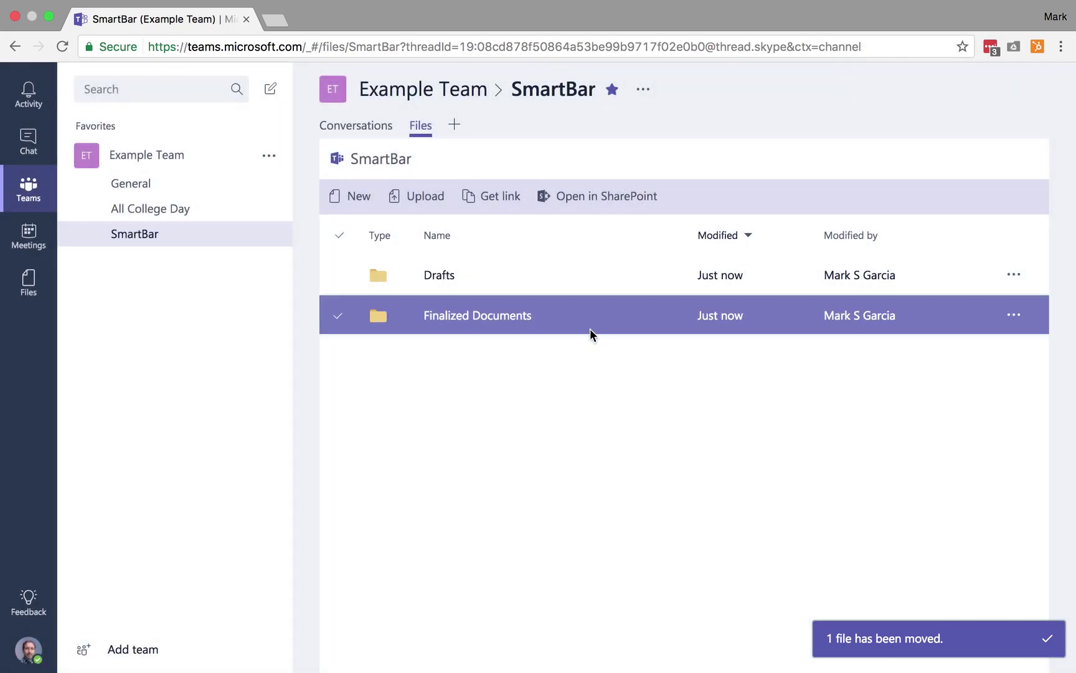
# Inside Drafts, create a new Word document named 'Talking Points'.
pyautogui.click(434, 273)
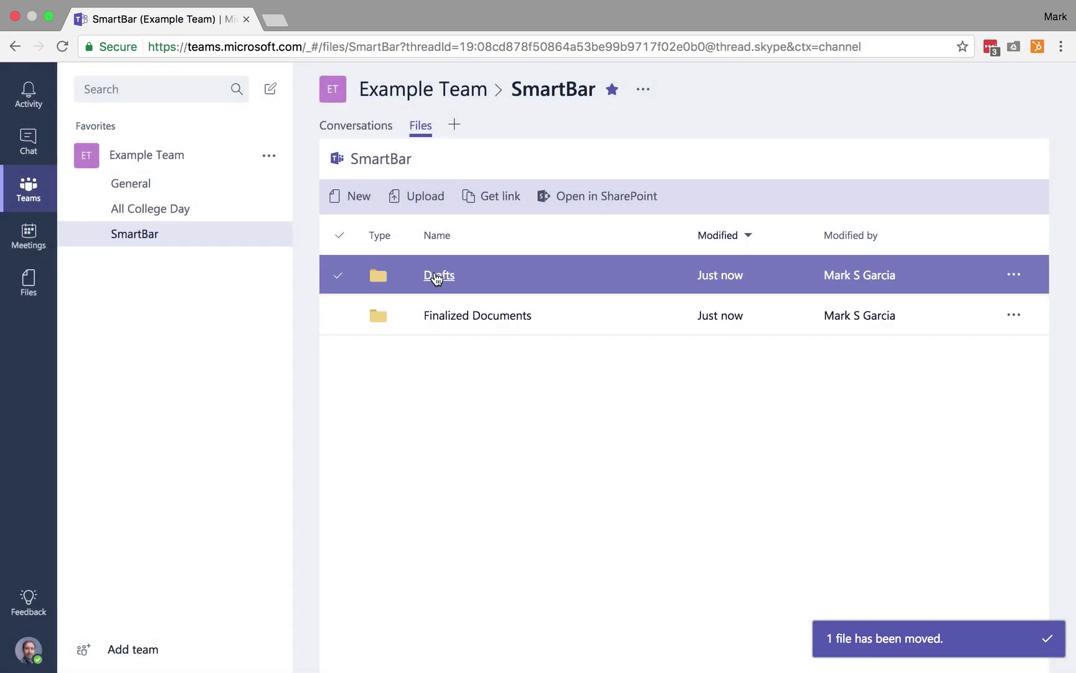
pyautogui.click(353, 201)
pyautogui.click(374, 266)
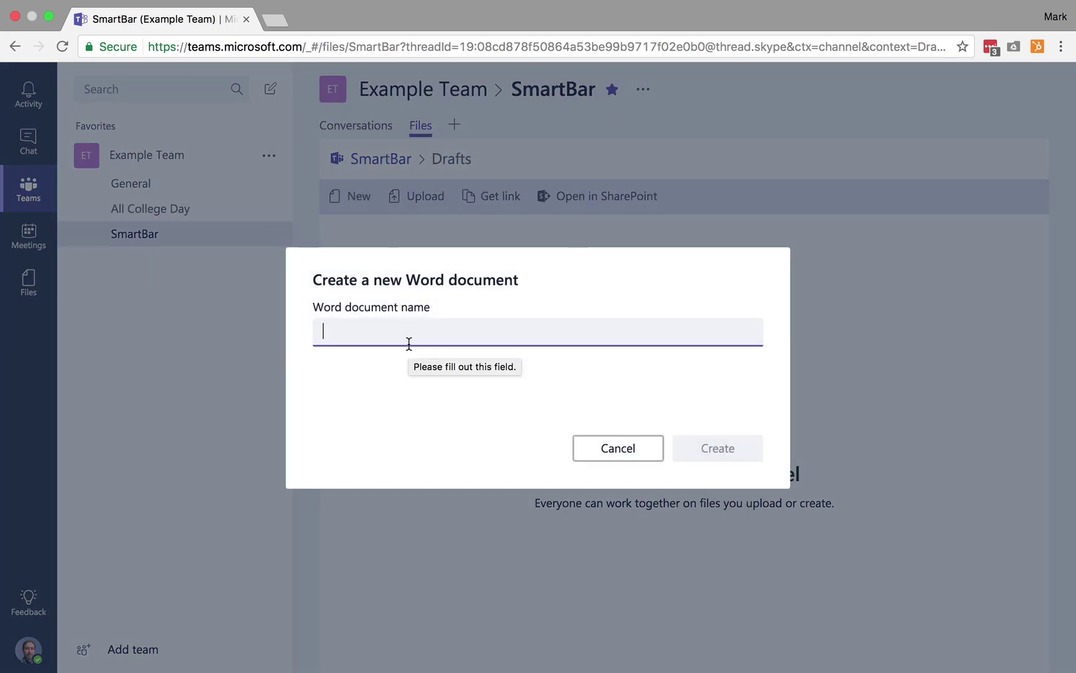
pyautogui.write('Talking Points')
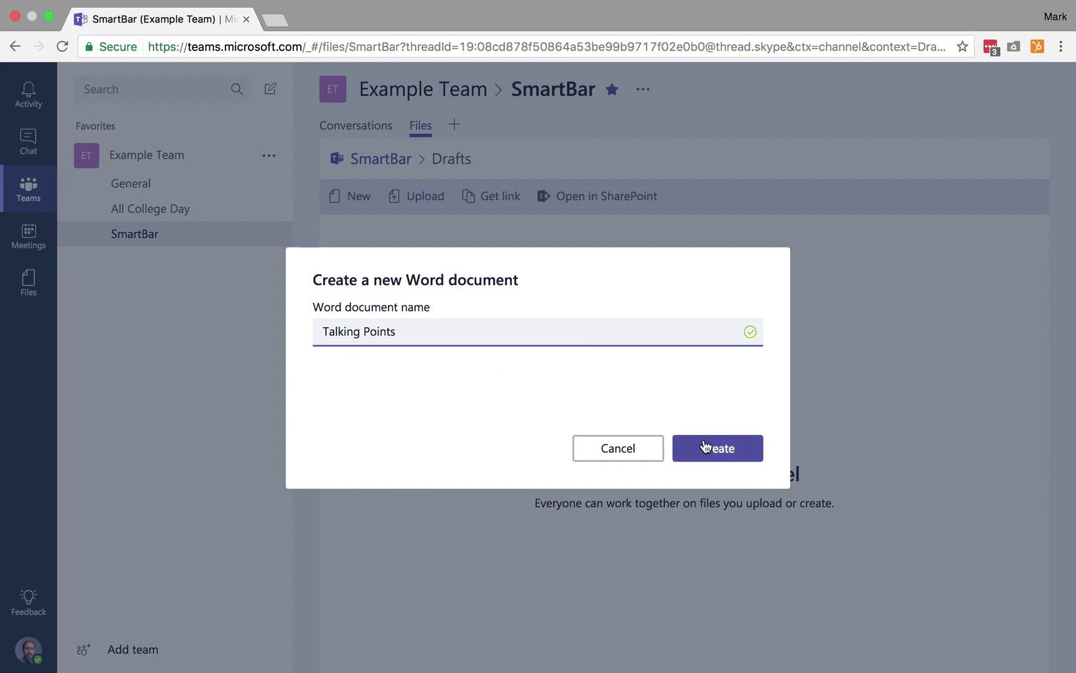
pyautogui.click(706, 446)
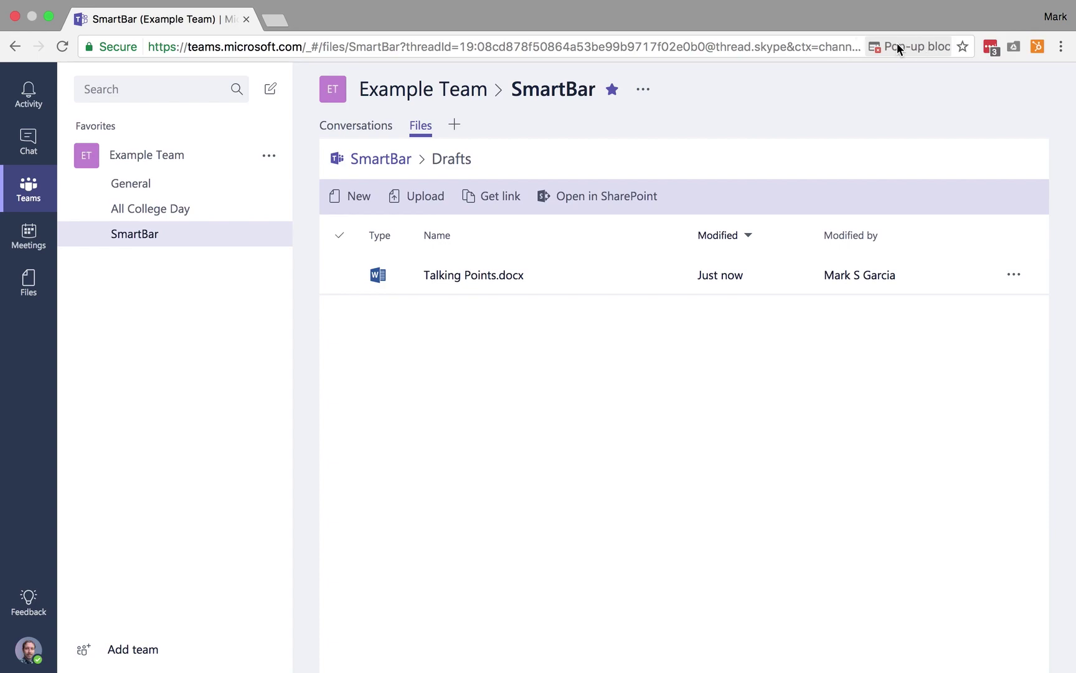
pyautogui.click(940, 47)
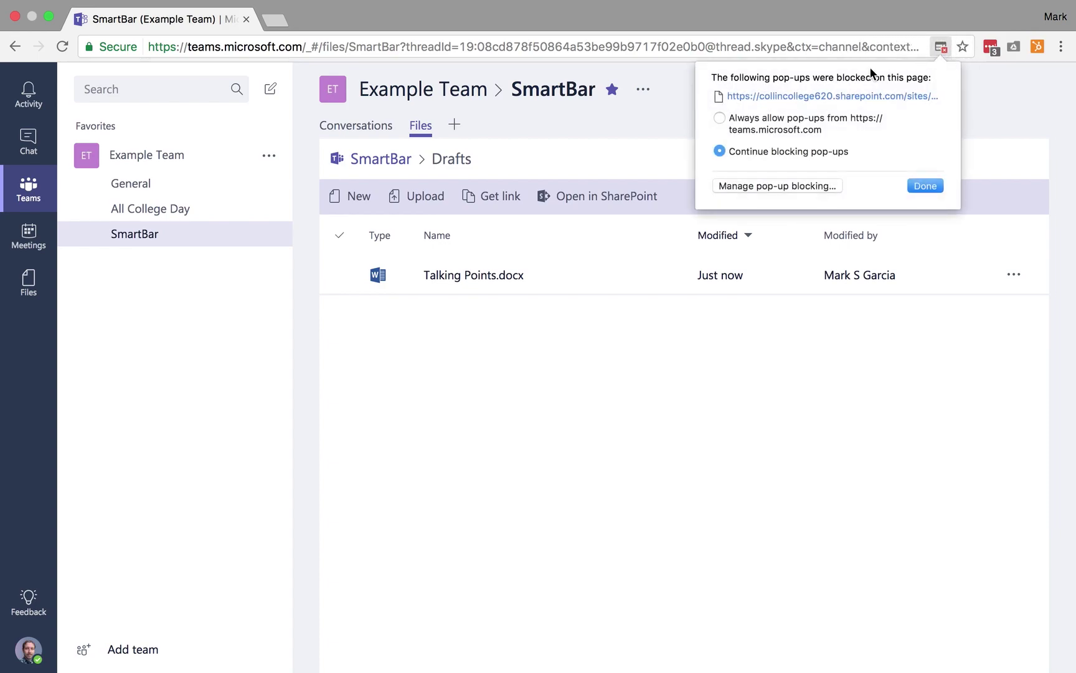
# Always allow pop-ups from Teams, then open Talking Points.docx for editing in Word Online.
pyautogui.click(720, 119)
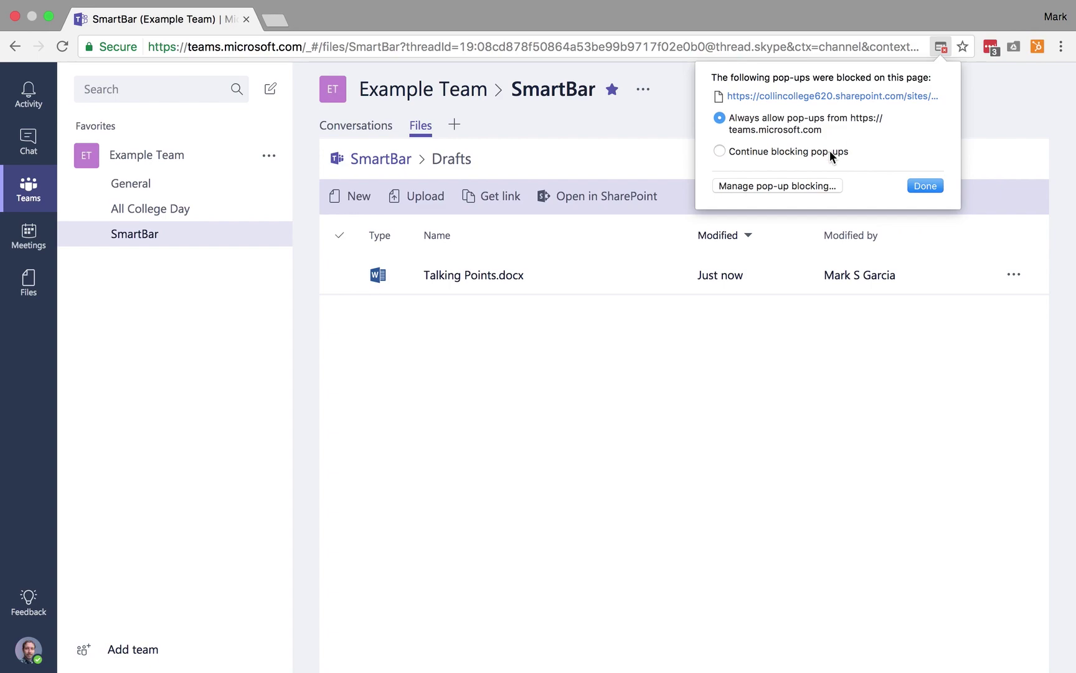
pyautogui.click(934, 186)
pyautogui.click(450, 281)
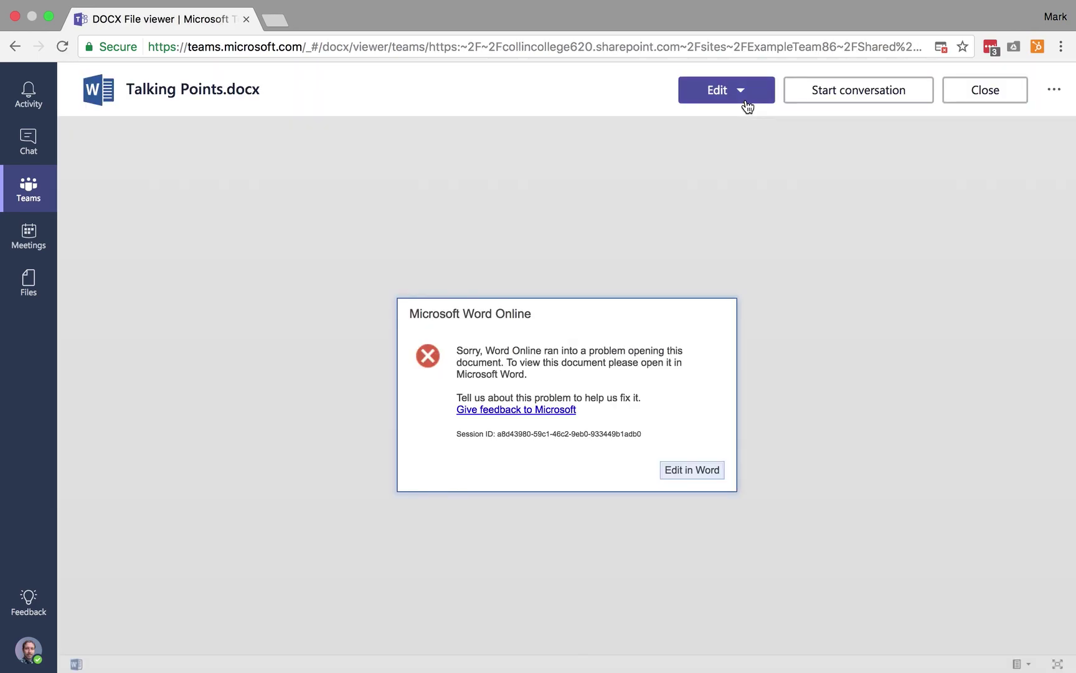
pyautogui.click(684, 469)
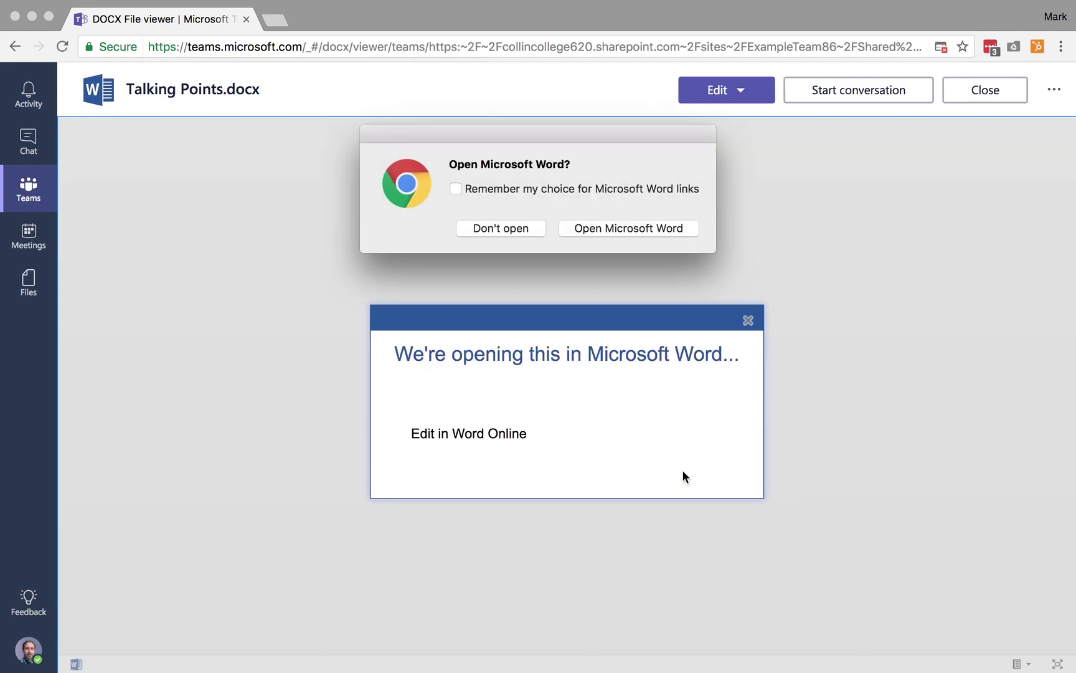
pyautogui.click(596, 228)
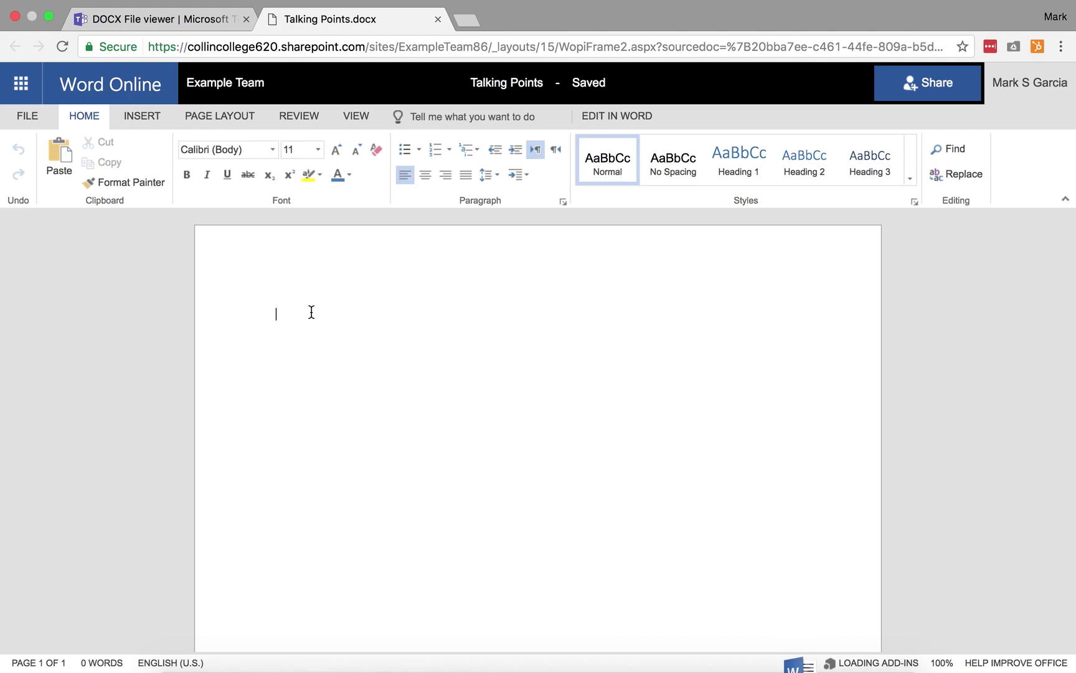
# Type 'Title' on the first line of Talking Points and apply the Title style.
pyautogui.click(312, 311)
pyautogui.write('Tita')
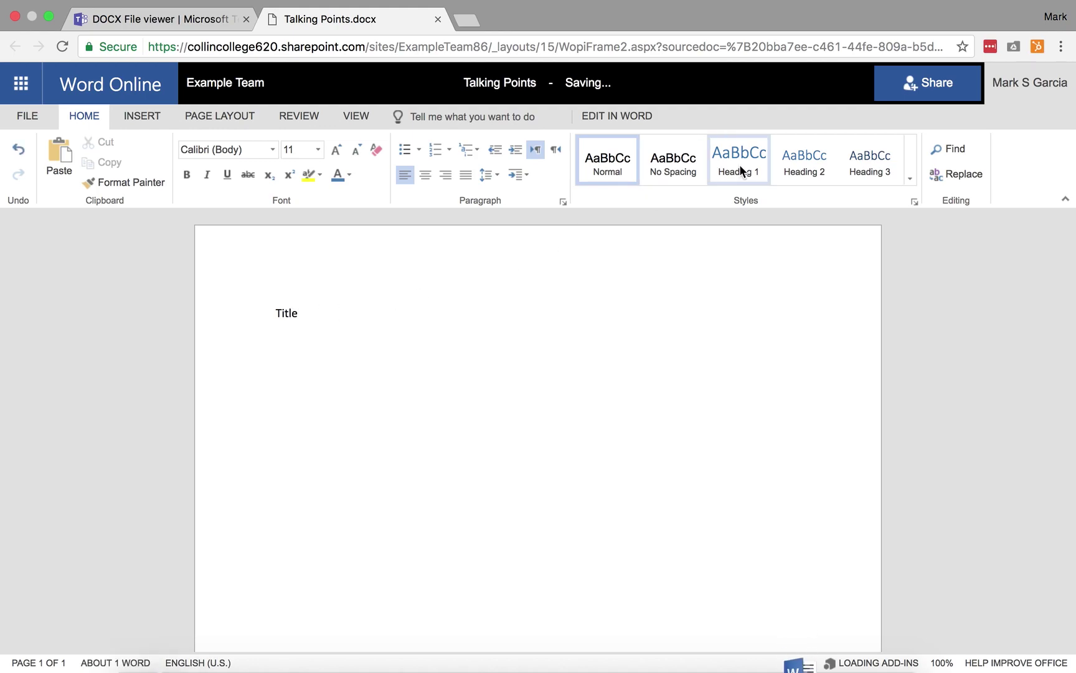
pyautogui.click(912, 179)
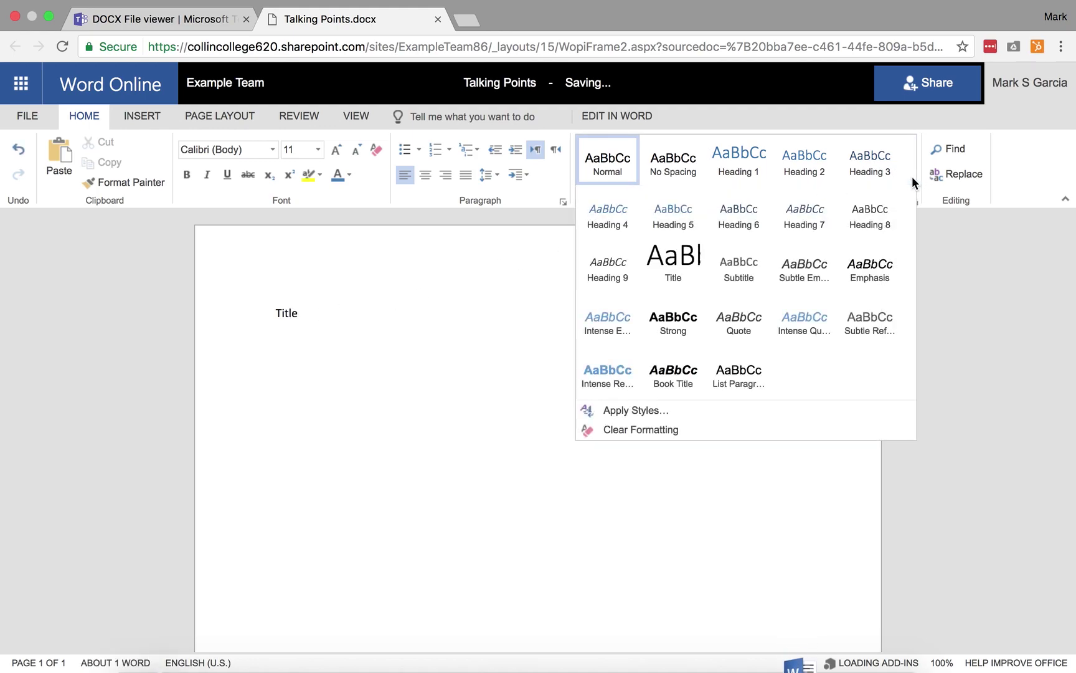
pyautogui.click(672, 260)
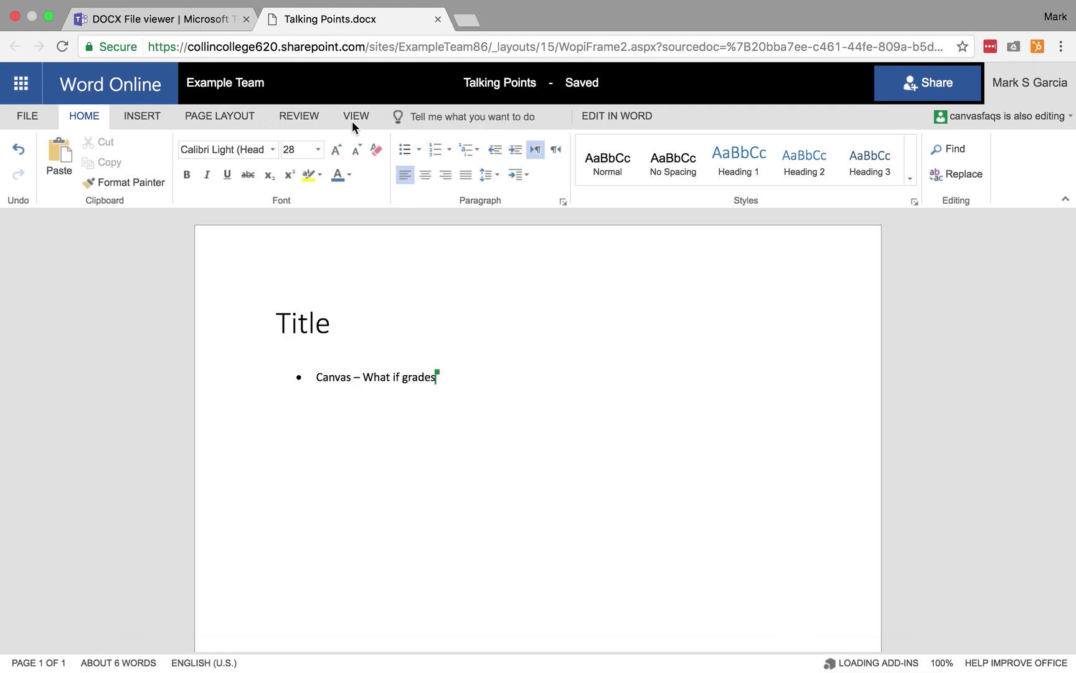
pyautogui.click(181, 20)
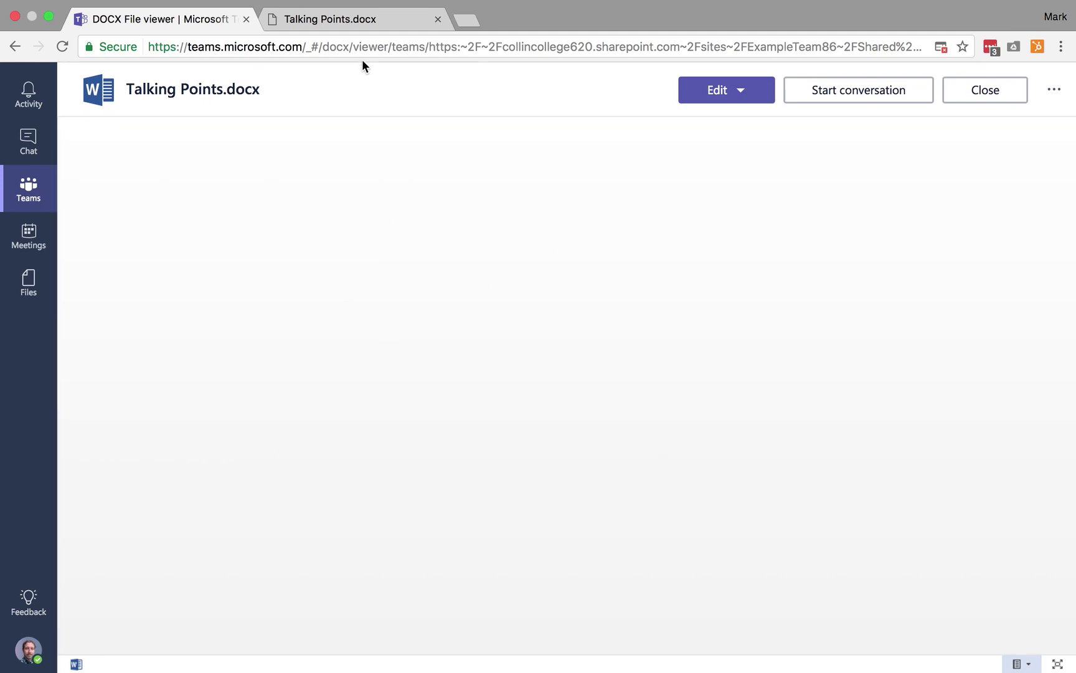
# Close the Word Online tab and go back to the SmartBar files, opening the Drafts folder.
pyautogui.click(371, 21)
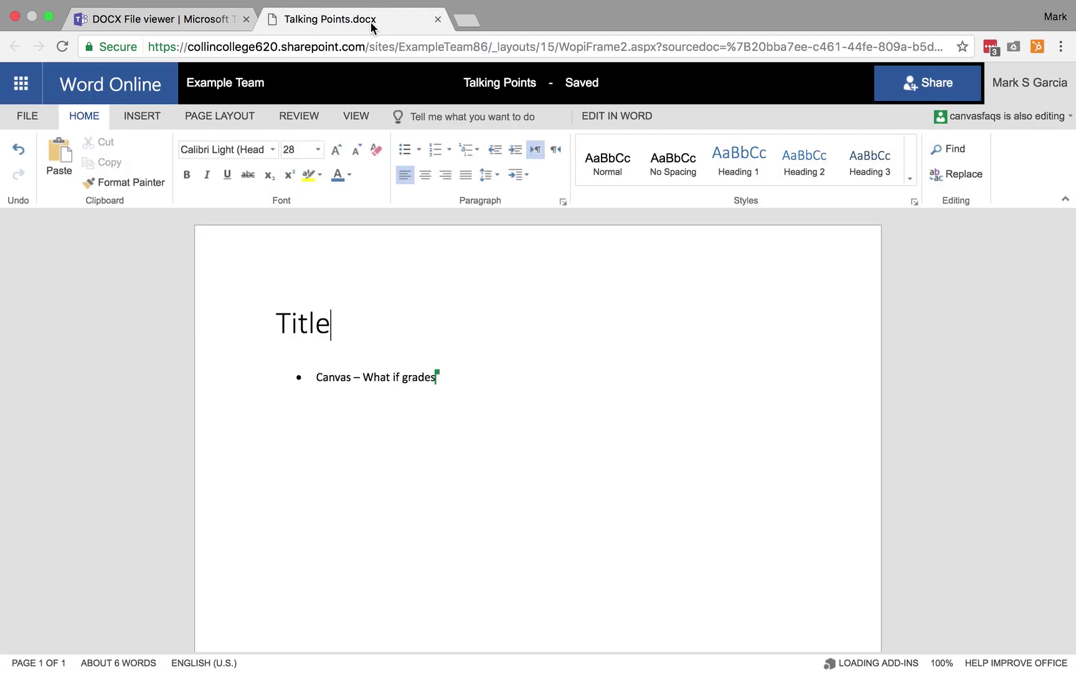
pyautogui.click(438, 18)
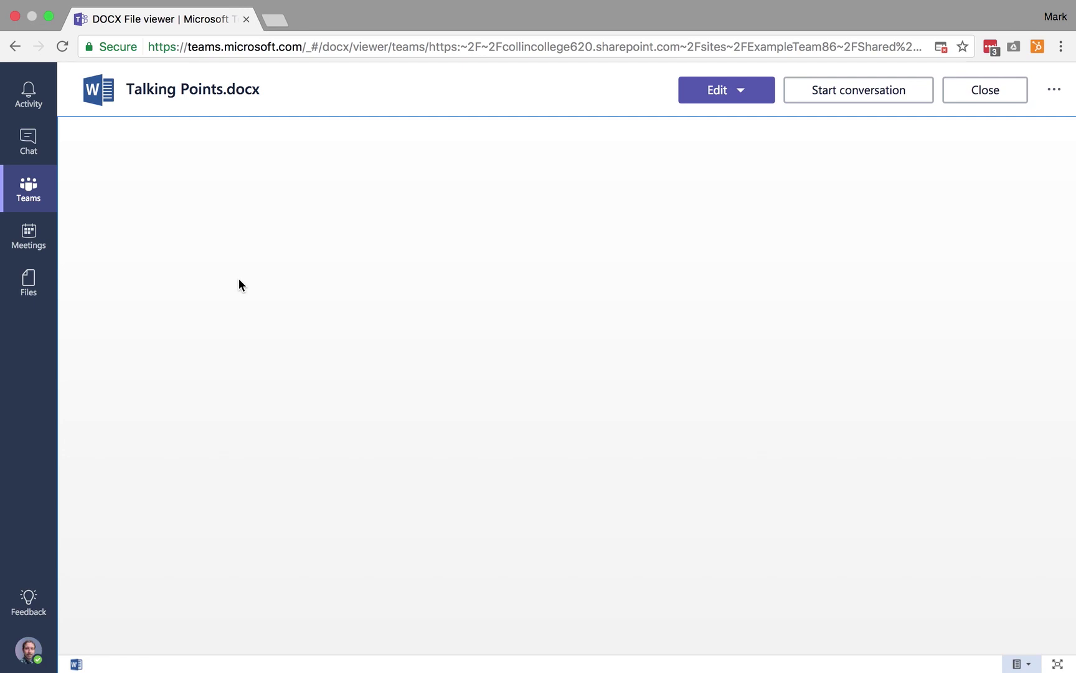
pyautogui.click(29, 199)
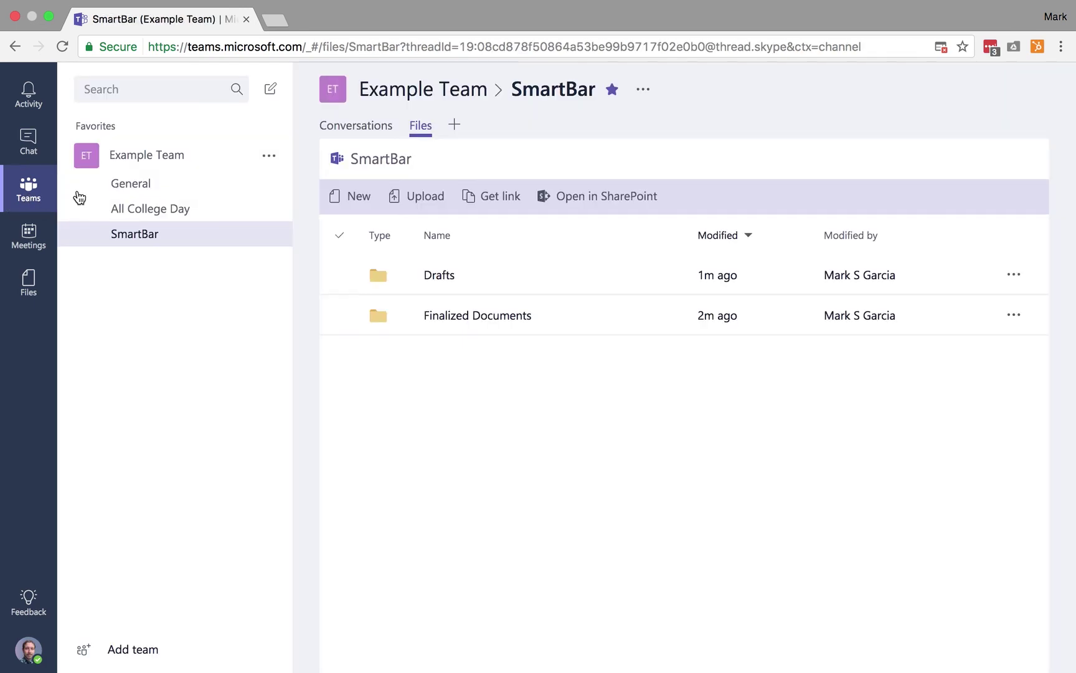
pyautogui.click(440, 275)
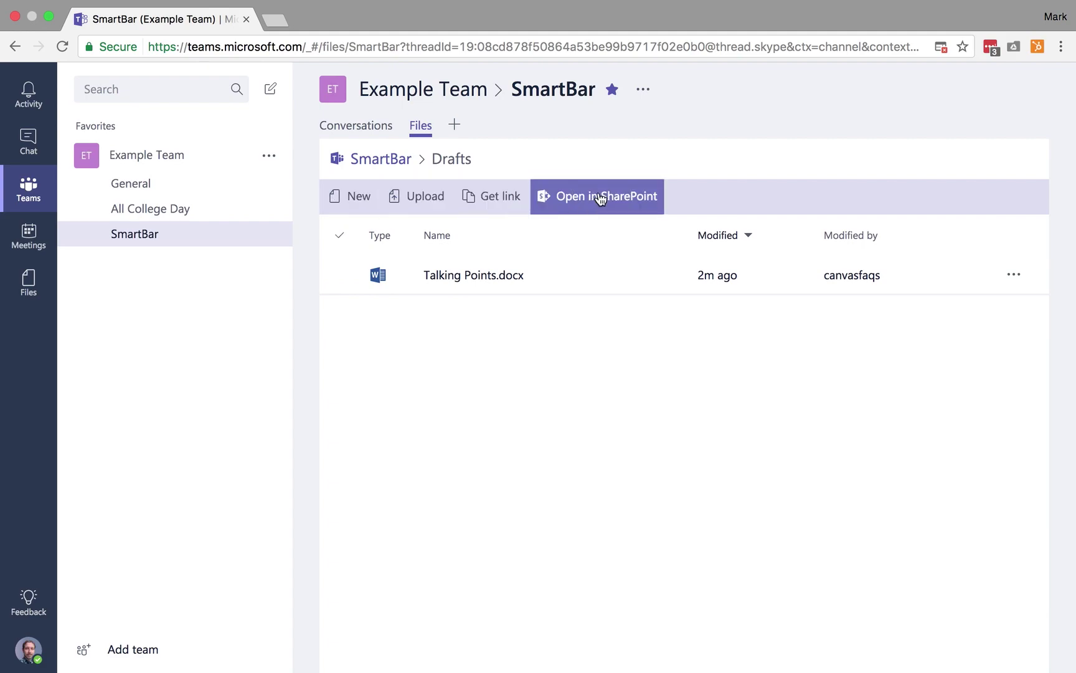
# Select Talking Points.docx, check its more-actions menu, then dismiss it and deselect the file.
pyautogui.click(355, 284)
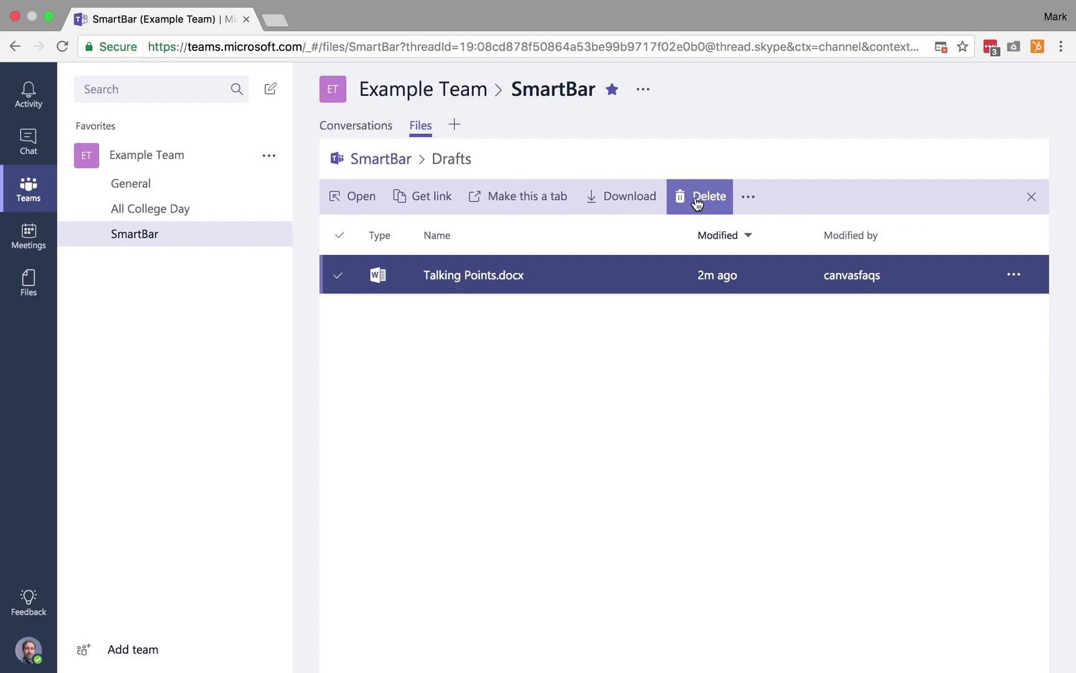
pyautogui.click(750, 197)
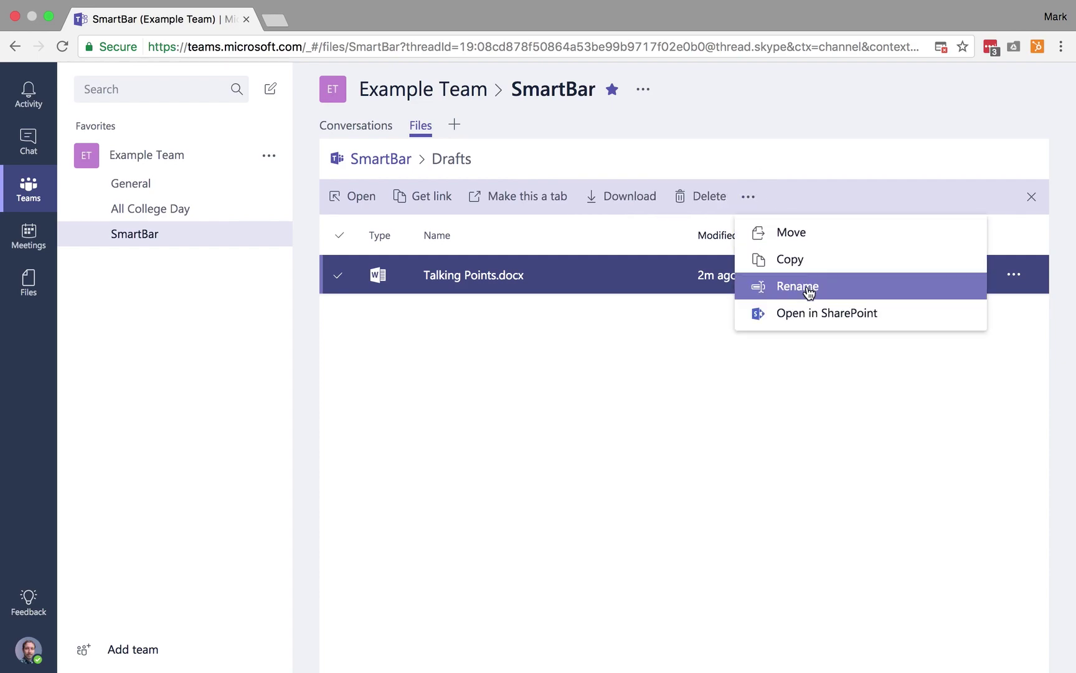
pyautogui.click(748, 390)
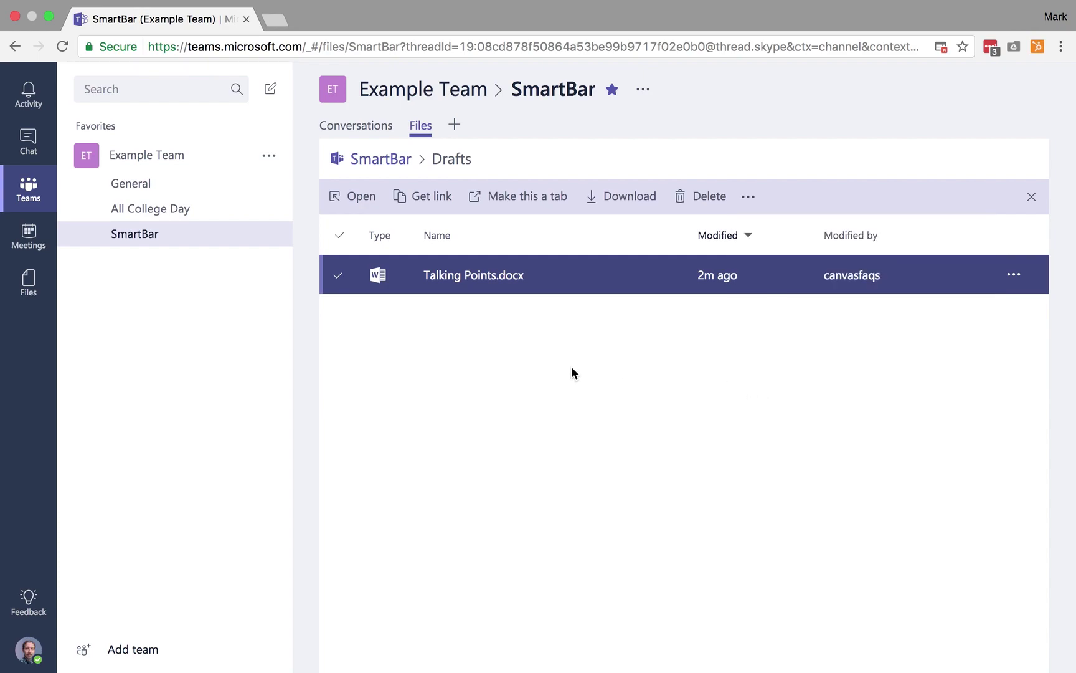
pyautogui.click(611, 276)
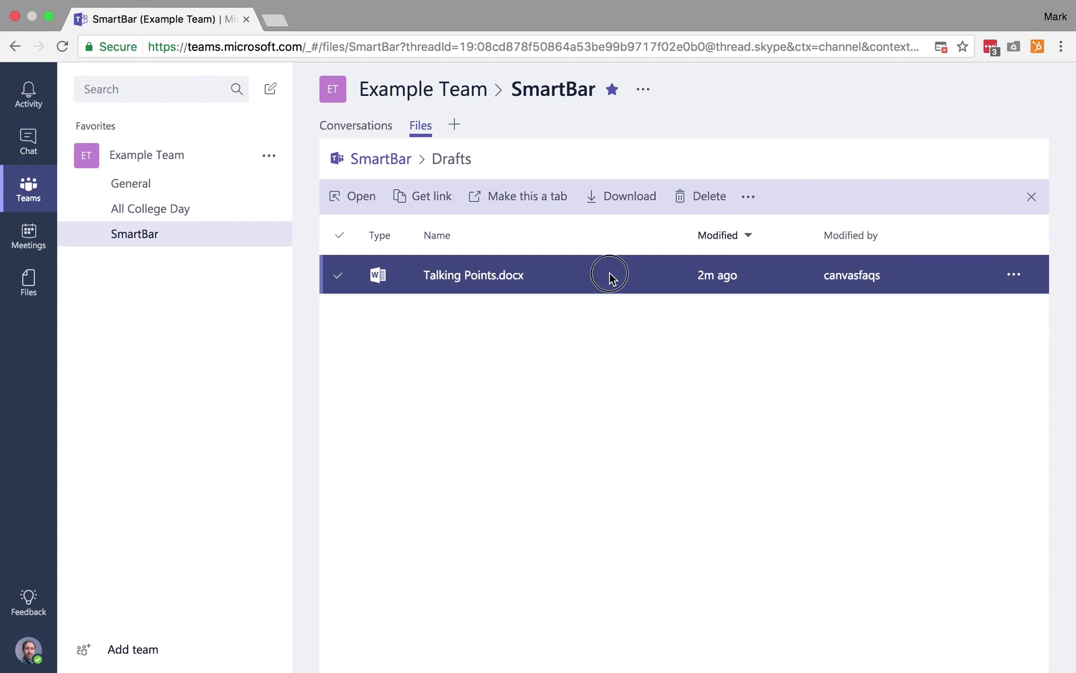